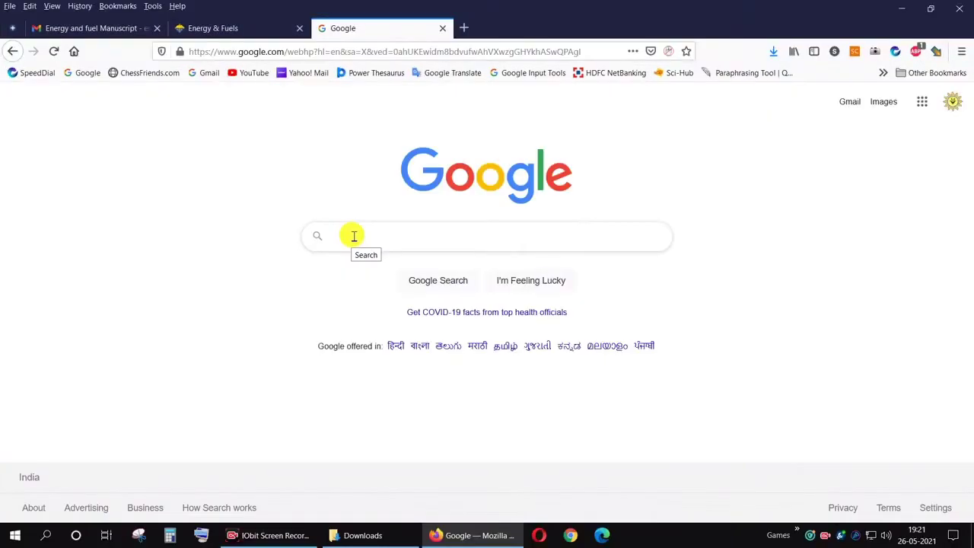
Step: Search Google for "Activity of Ti-Beta Catalyst for the Selective Oxidation of Alkenes and Alkanes" and open the ScienceDirect result
left_click(354, 235)
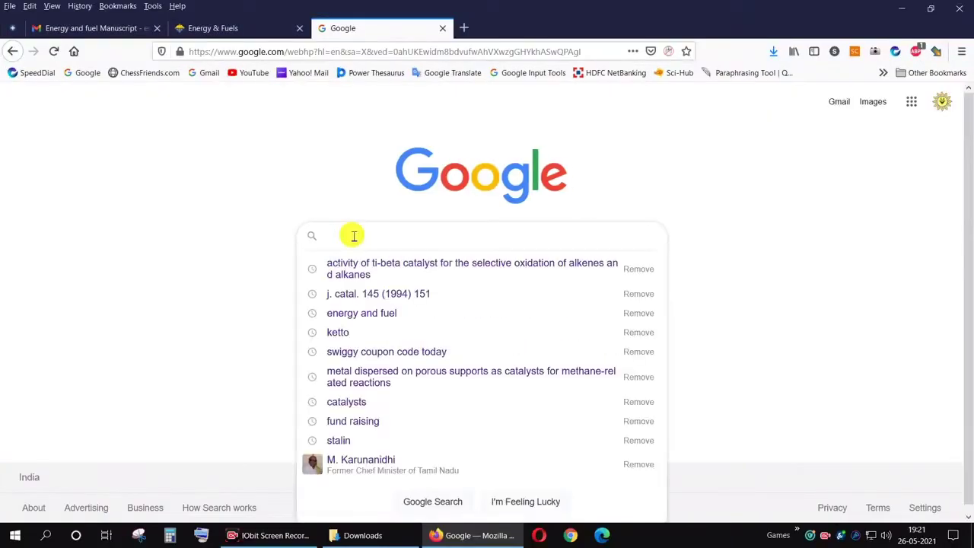
type("Activity of Ti-Beta Catalyst for the Selective Oxidation of Alkenes and Alkanes")
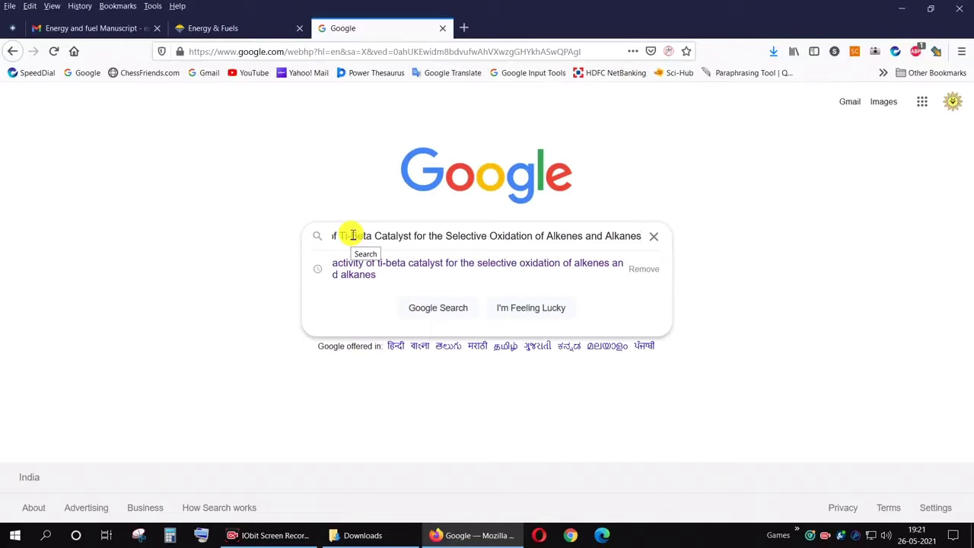
key("Return")
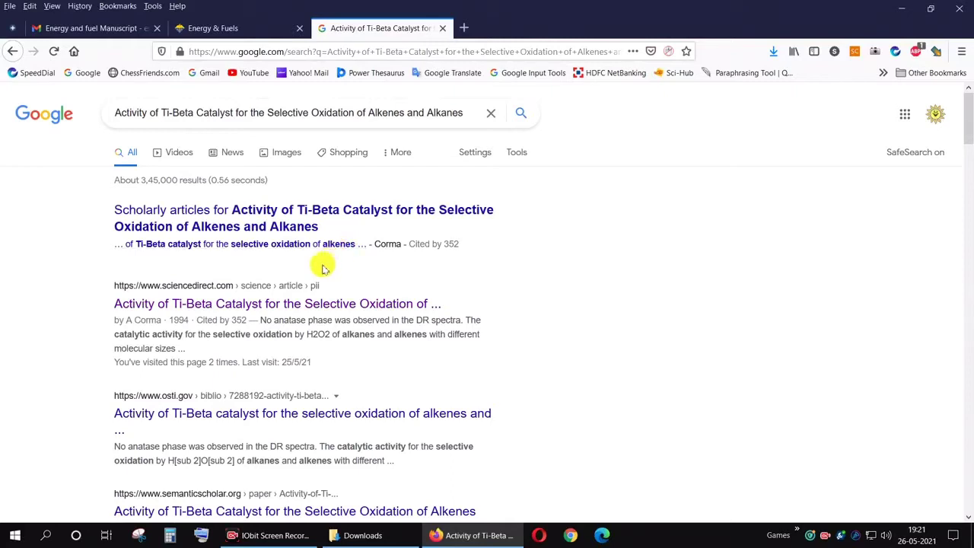
left_click(295, 305)
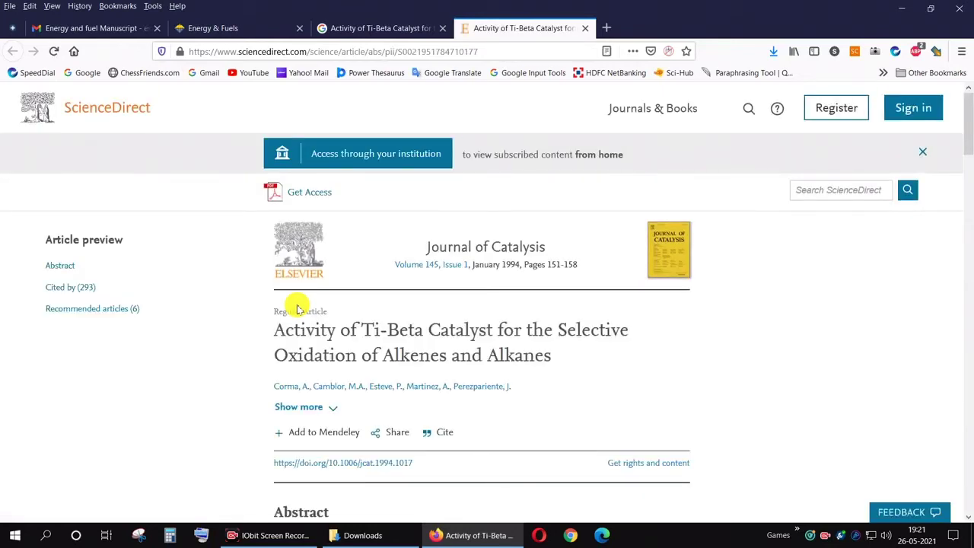
Step: Export the ScienceDirect article's citation to RIS and save the file
scroll(446, 294, "down", 3)
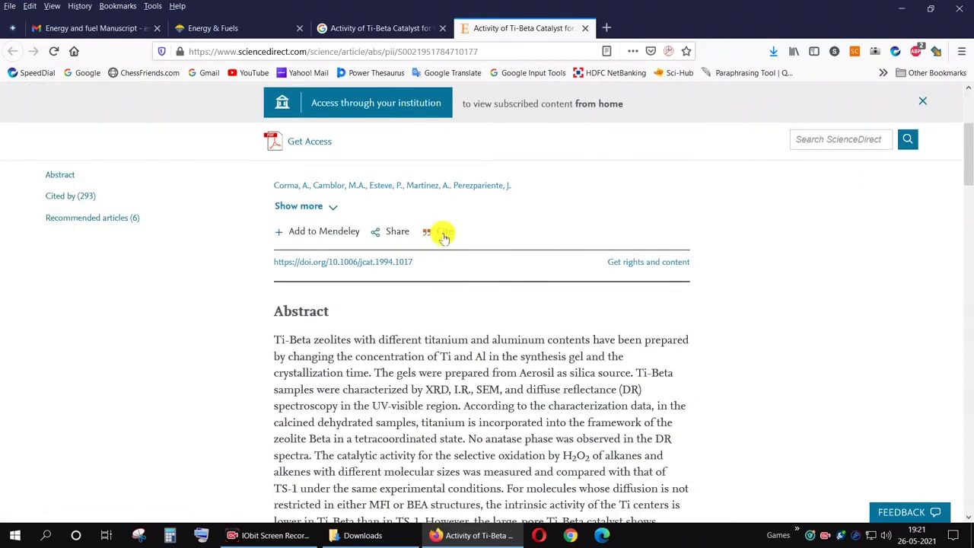
left_click(445, 238)
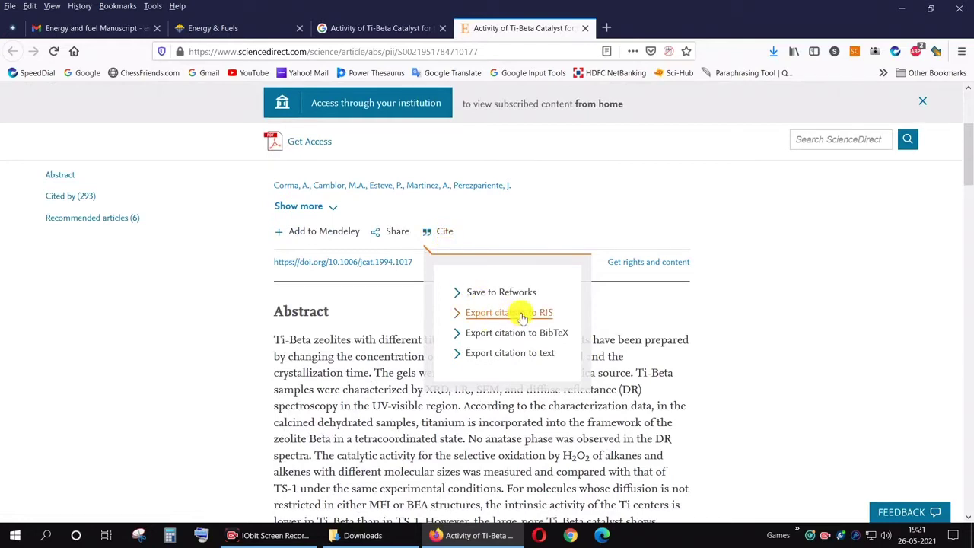
left_click(522, 317)
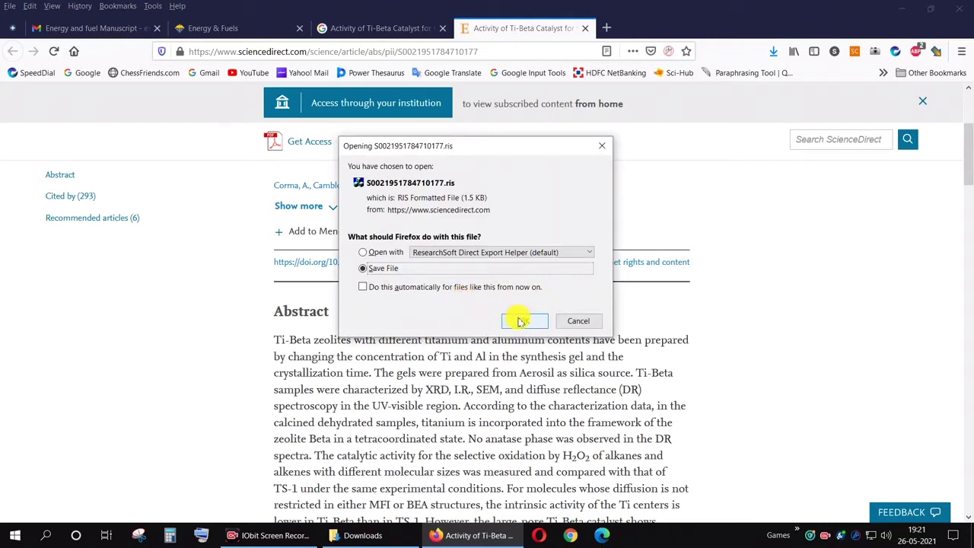
left_click(522, 320)
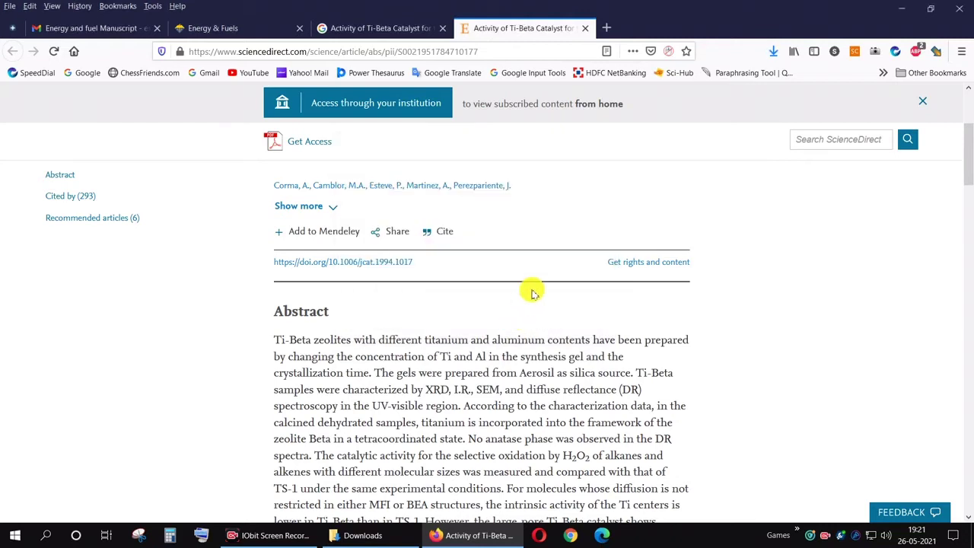
left_click(773, 52)
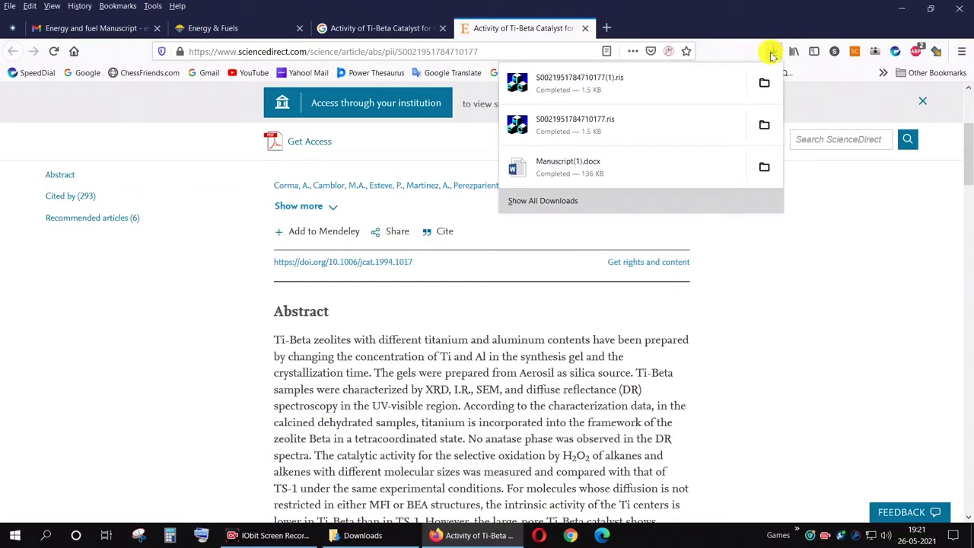
left_click(761, 88)
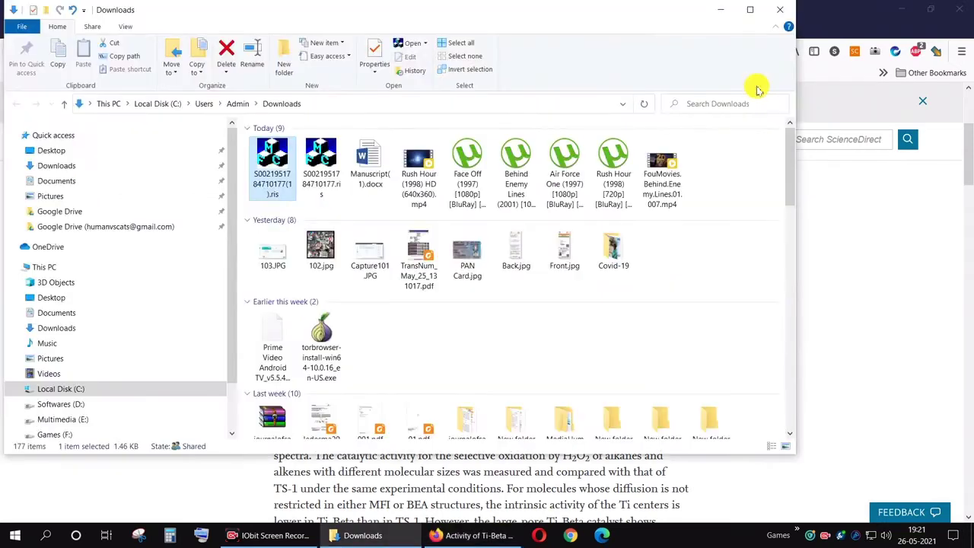
right_click(282, 158)
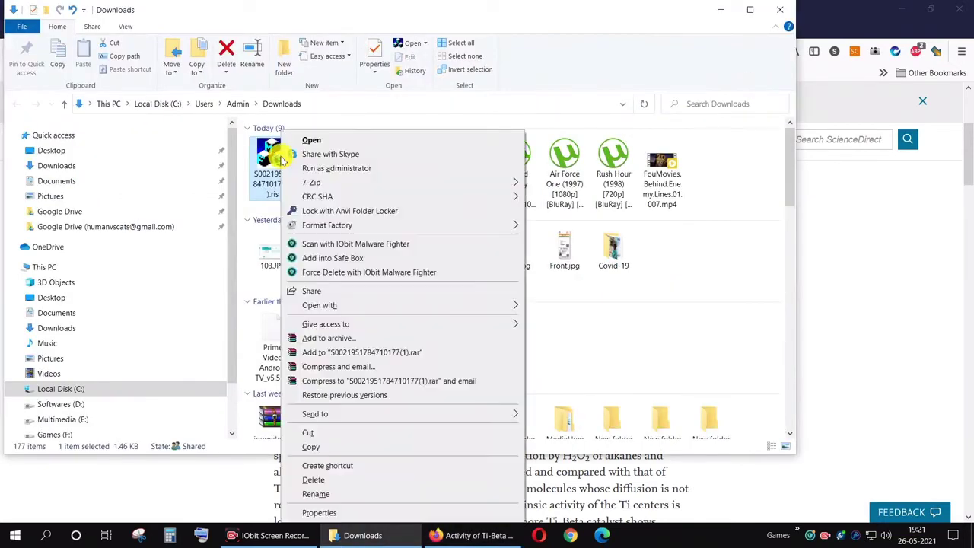
left_click(316, 493)
type("1.ris")
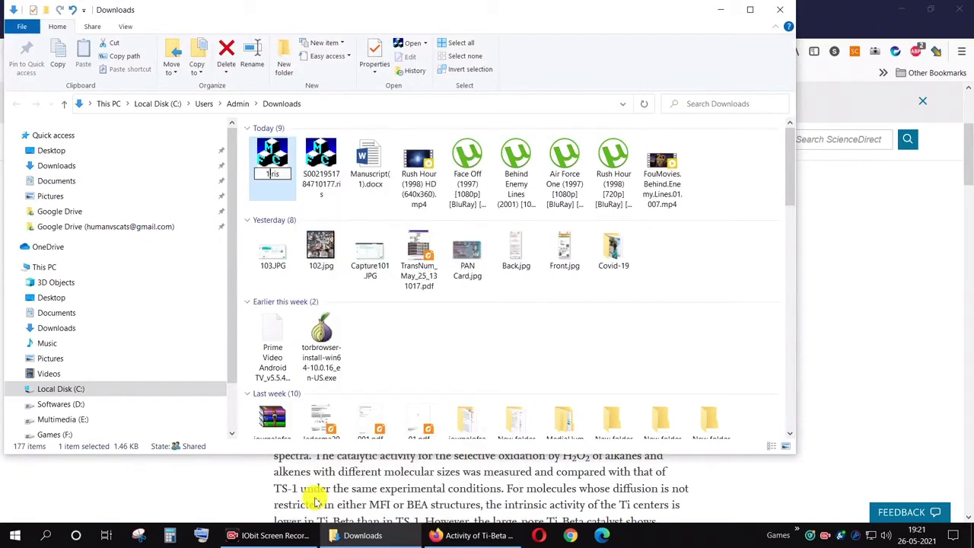
key("Return")
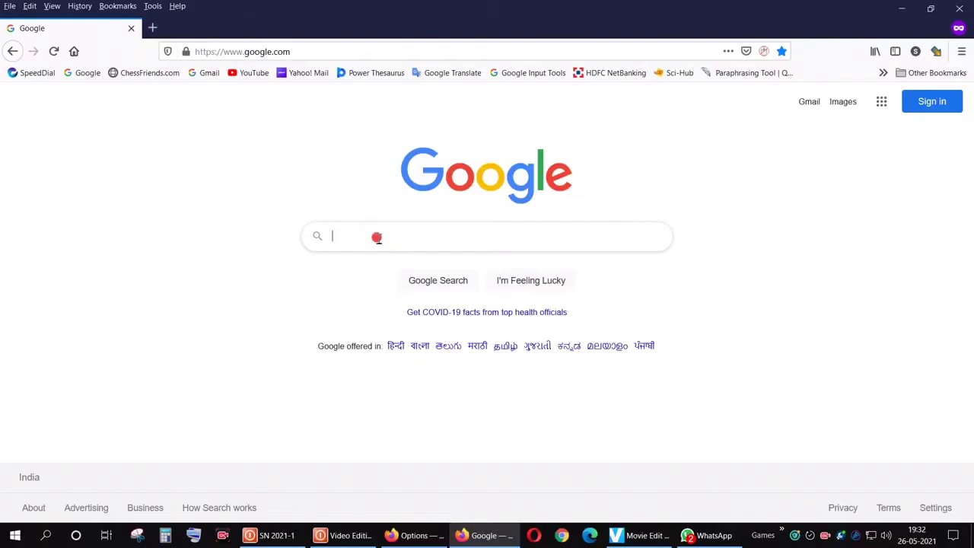
Step: Search Google for "Clean Energy from Plastic: Production of Hydroprocessed Waste Polypropylene Pyrolysis Oil Utilizing a Ni–Mo/Laponite Catalyst" and open the ACS Publications result
left_click(378, 238)
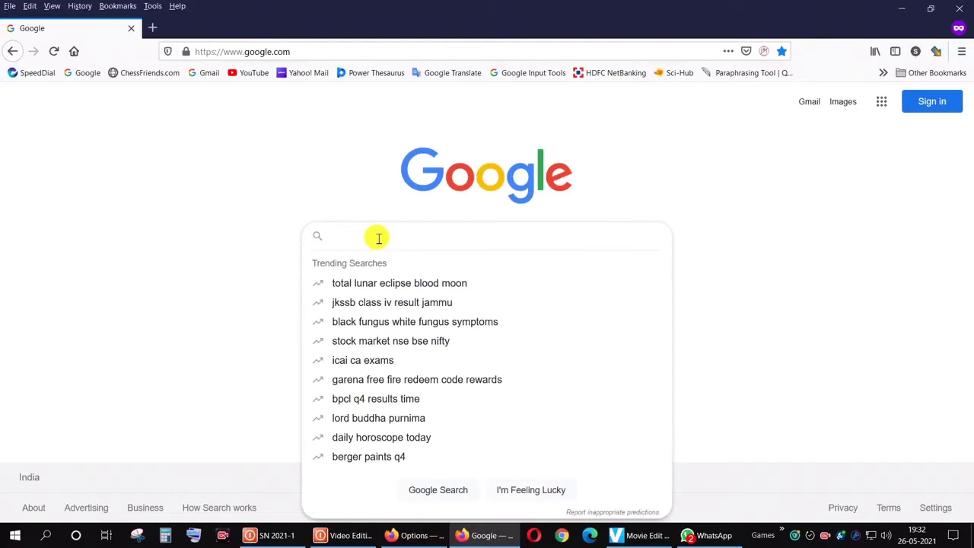
key("ctrl+v")
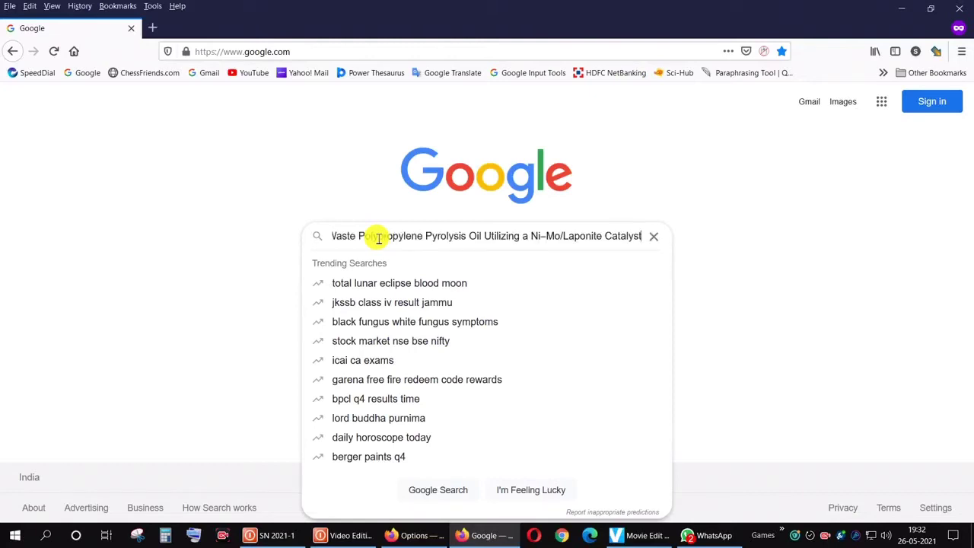
key("Return")
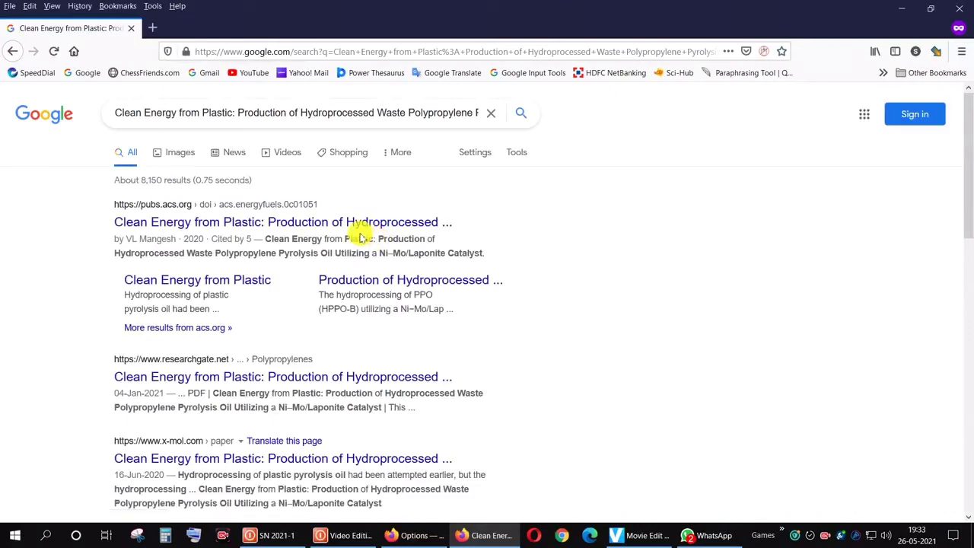
left_click(304, 226)
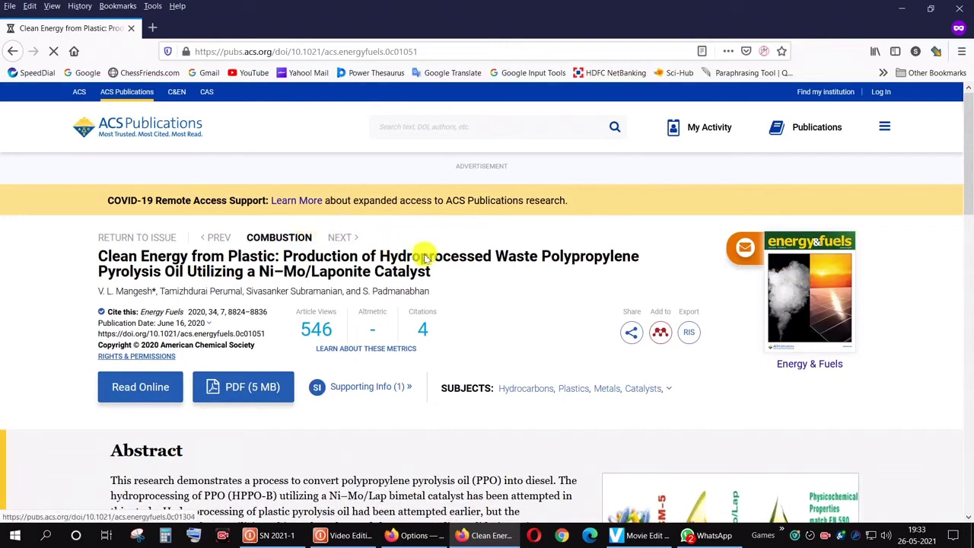
Step: Export only the citation of the ACS article in RIS format and save the file
left_click(690, 333)
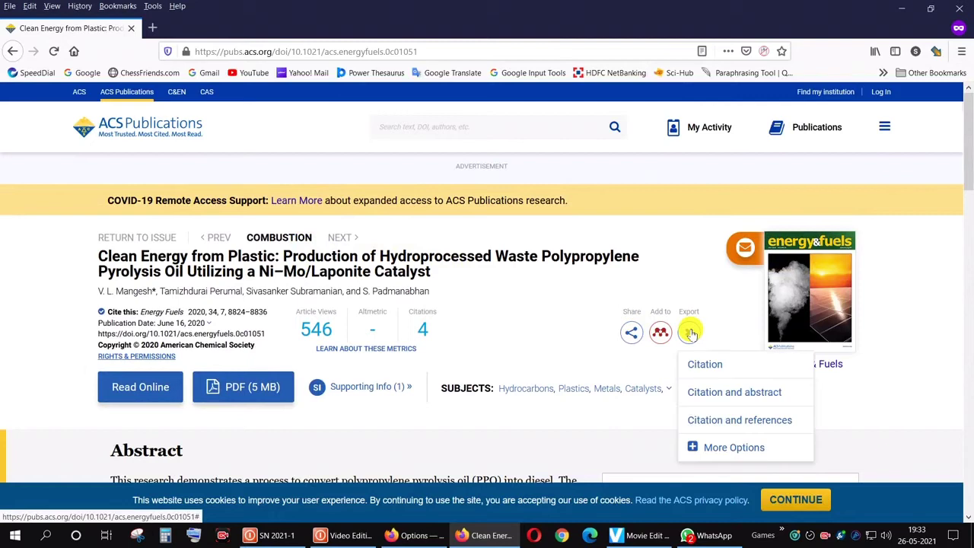
left_click(705, 367)
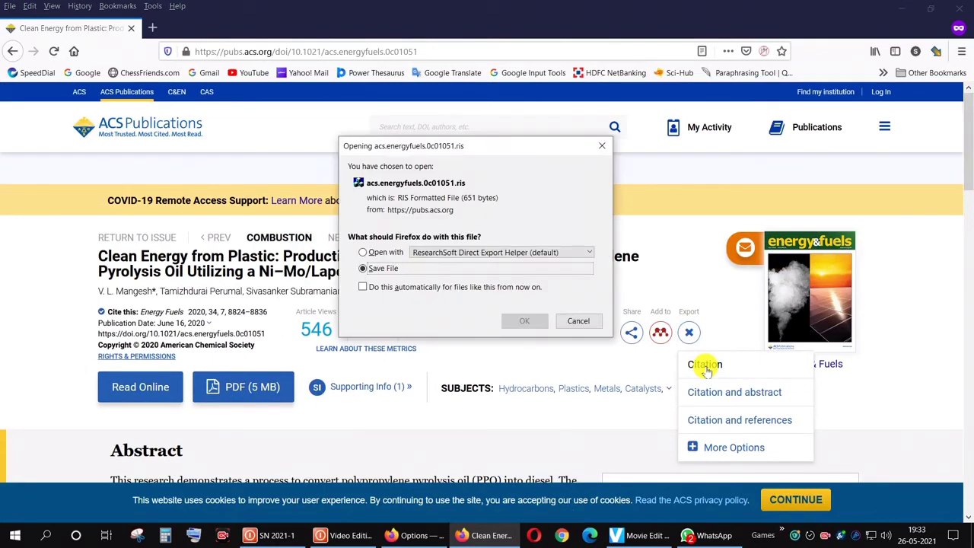
left_click(527, 322)
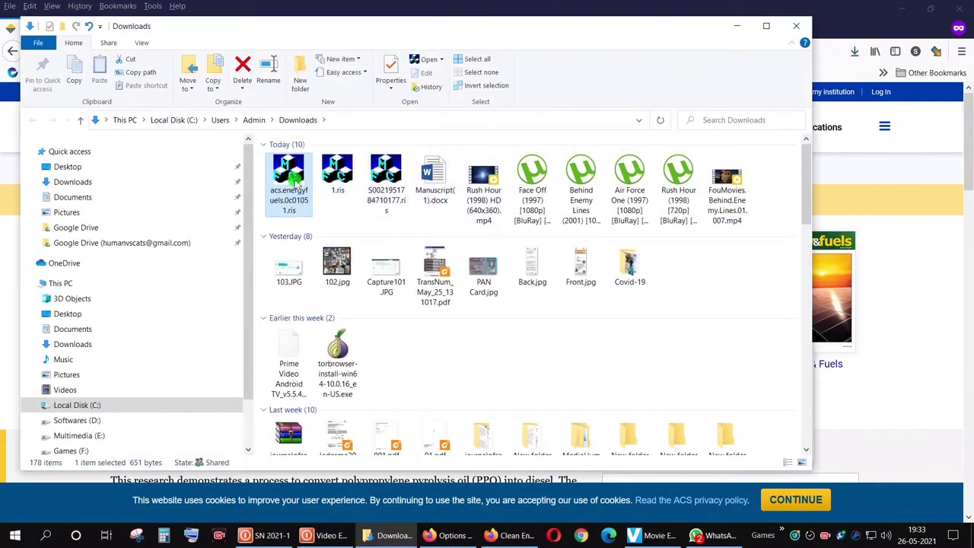
Step: Rename the downloaded acs.energyfuels.0c01051.ris file as 2.ris in the Downloads folder
right_click(296, 183)
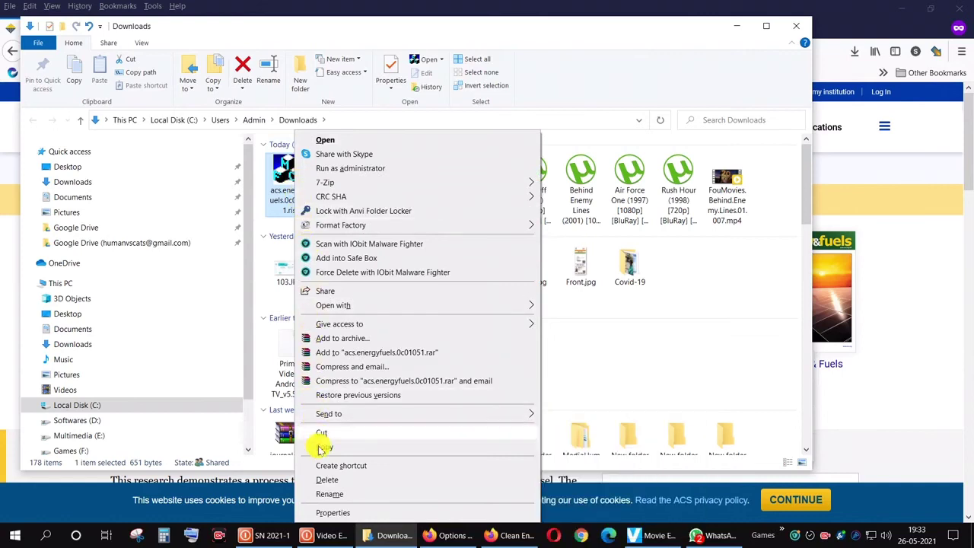
left_click(330, 494)
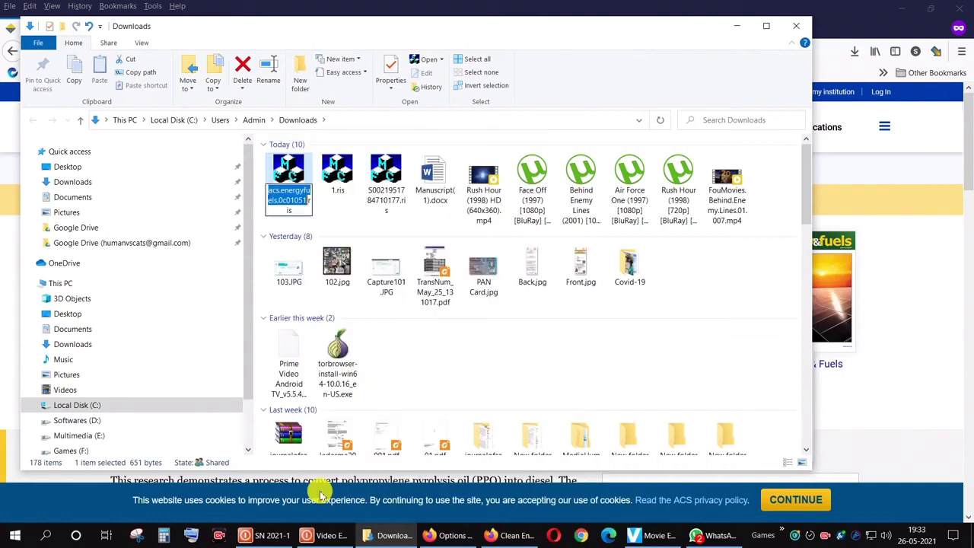
type("2")
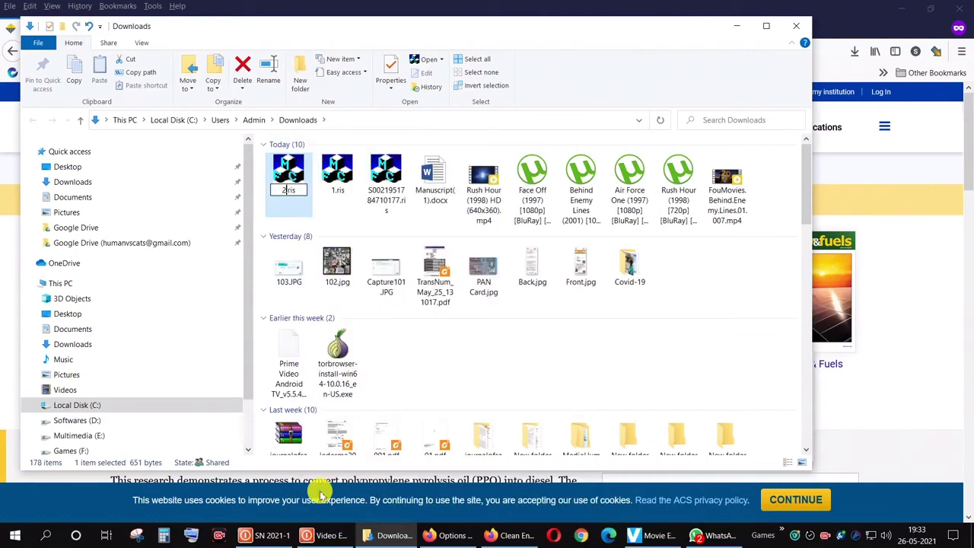
key("Return")
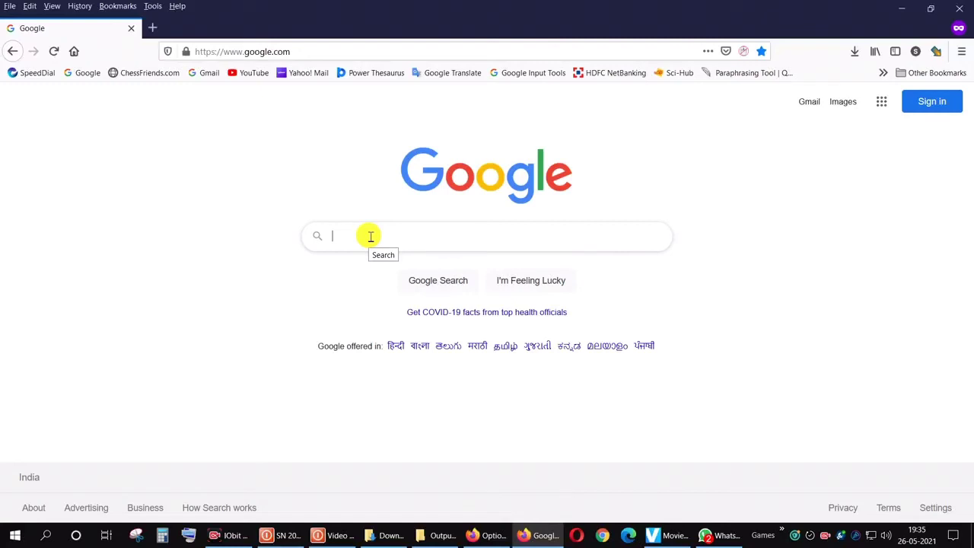
Step: Search Google for "Recent advances in the synthesis and applications of mordenite zeolite – review" and open the pubs.rsc.org article landing page
left_click(371, 236)
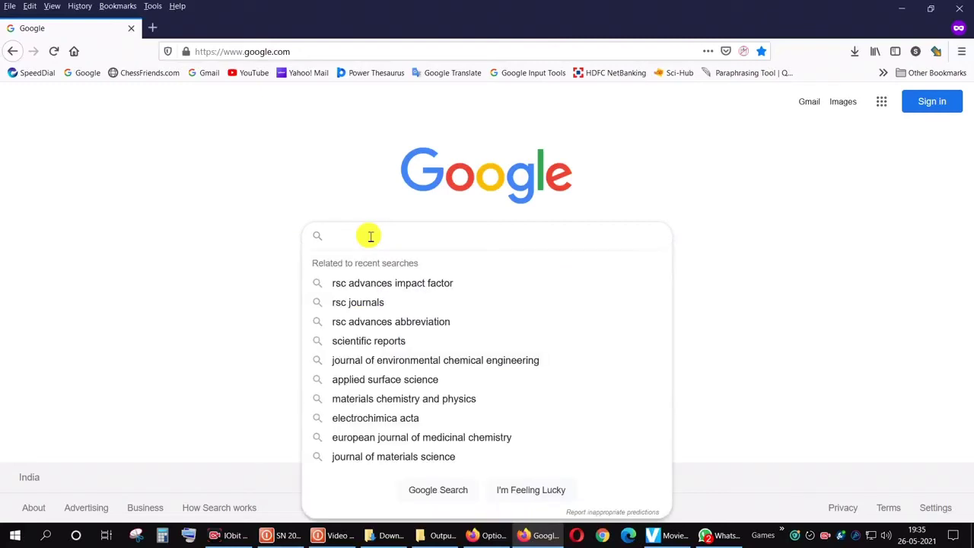
type("Recent advances in the synthesis and applications of mordenite zeolite – review")
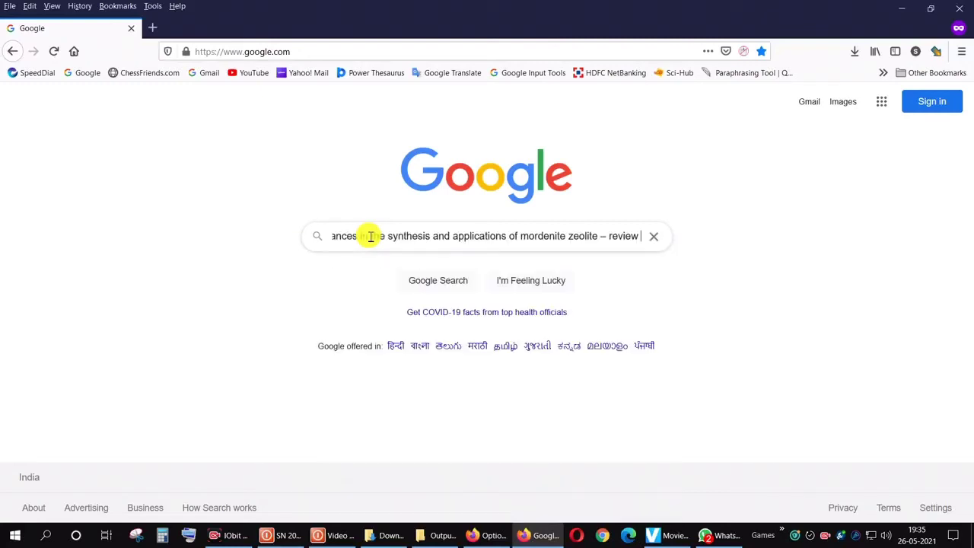
key("Return")
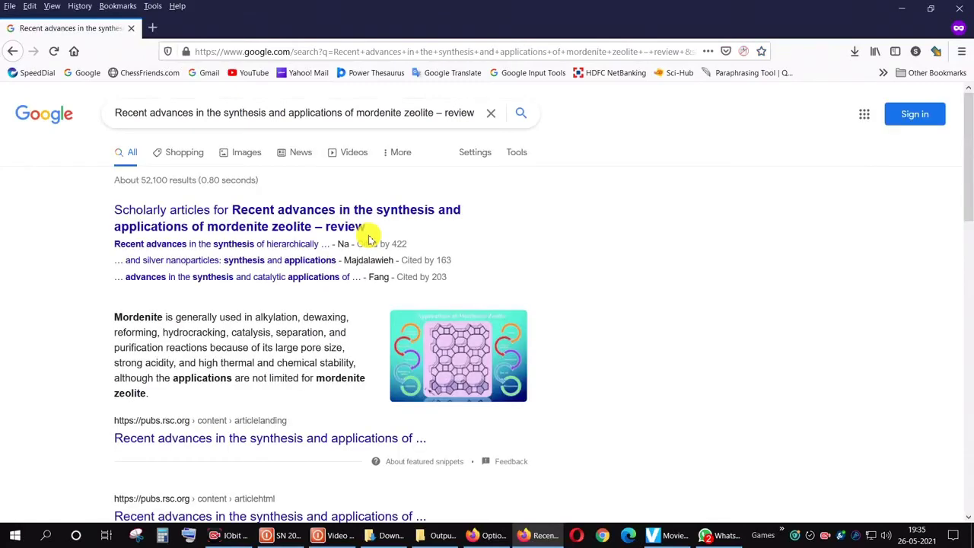
scroll(368, 238, "down", 3)
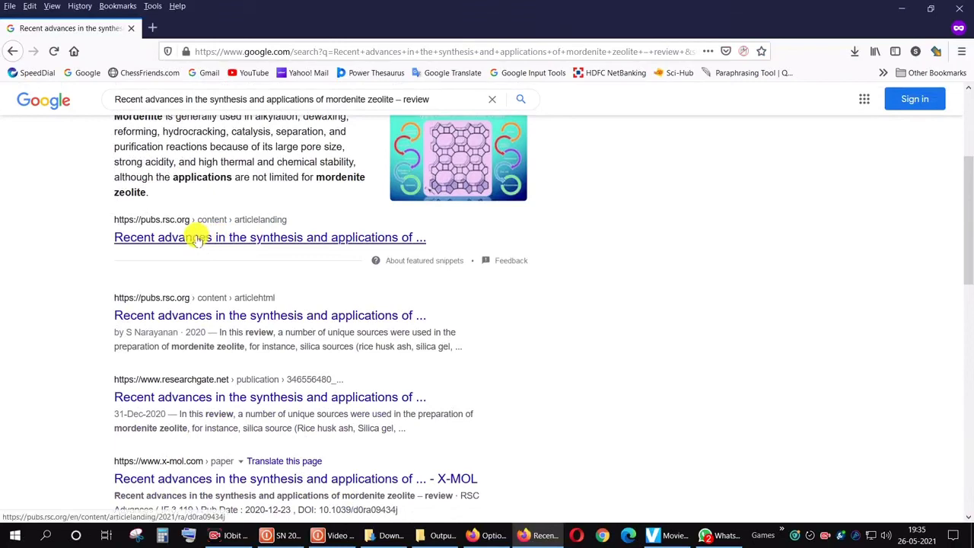
left_click(196, 238)
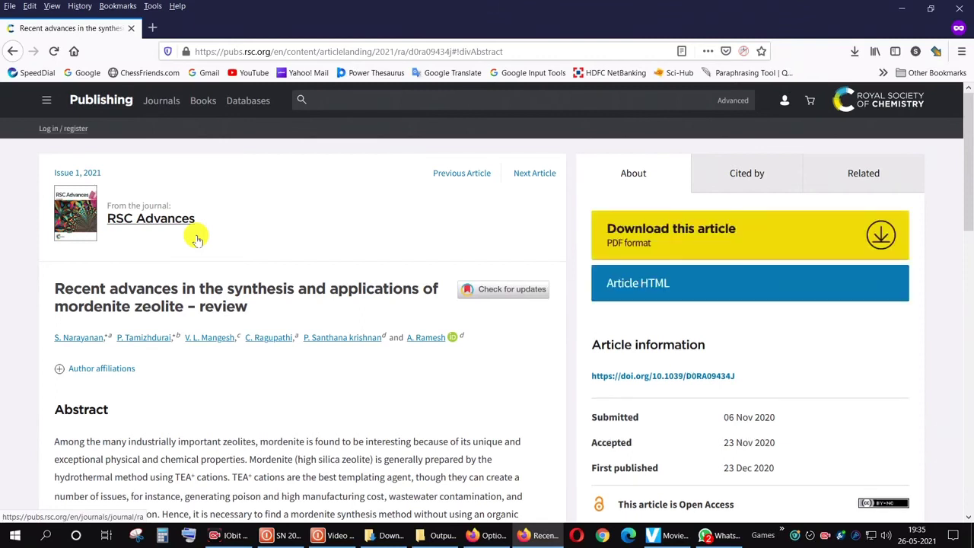
Step: Set the RSC article's citation format to RIS, export the citation and save the file
left_click(685, 295)
scroll(744, 304, "down", 3)
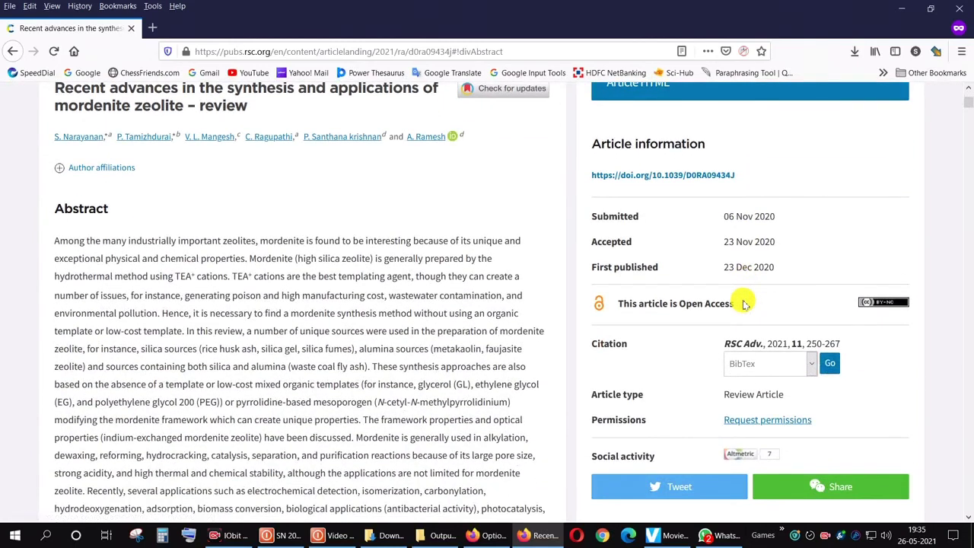
scroll(744, 305, "down", 2)
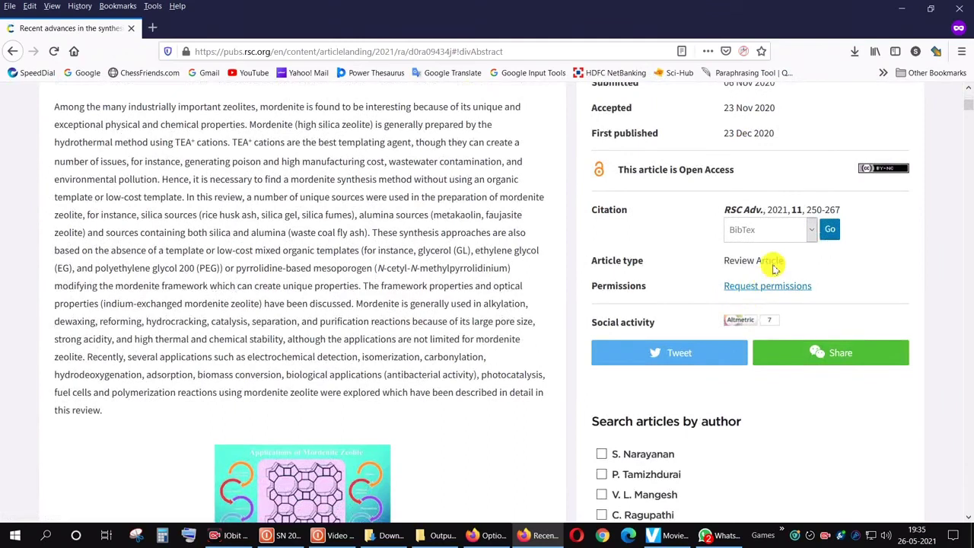
left_click(789, 238)
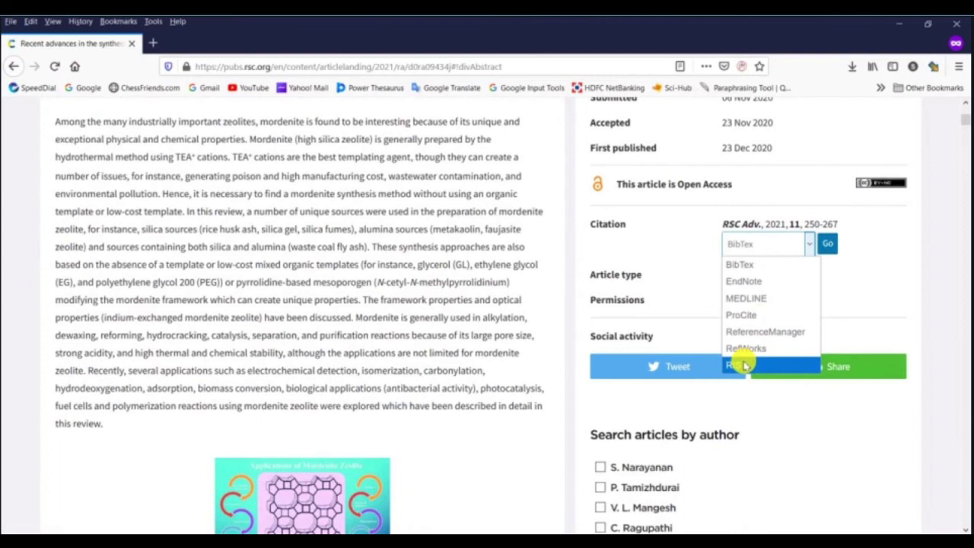
left_click(744, 366)
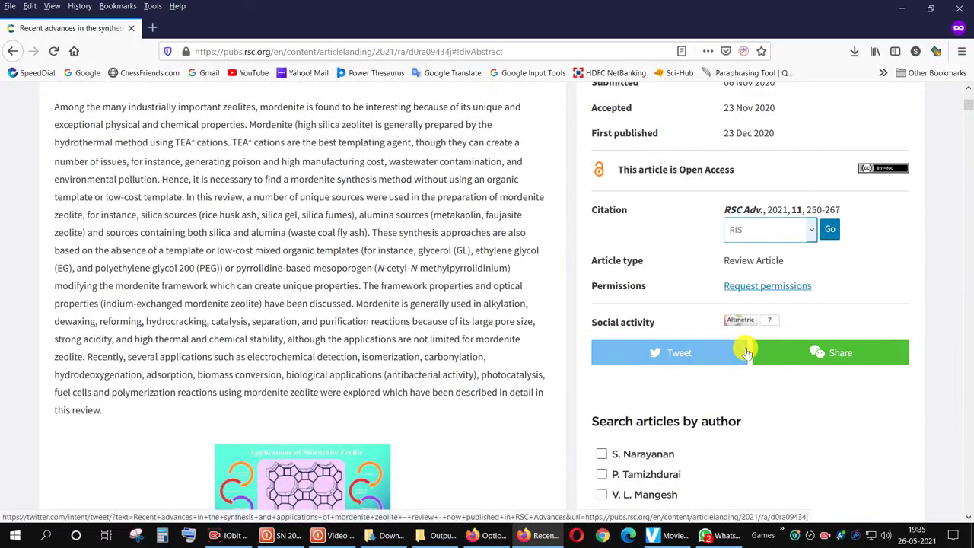
left_click(828, 230)
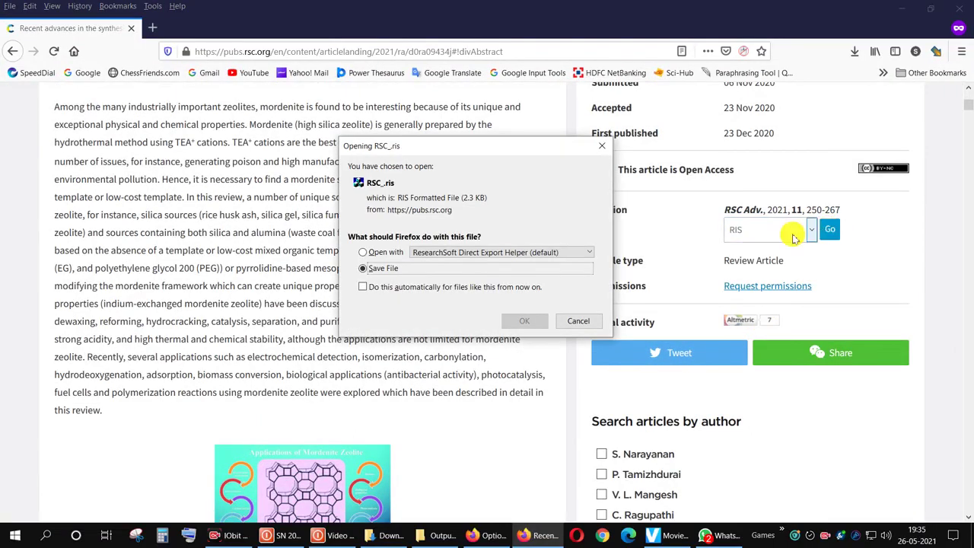
left_click(525, 320)
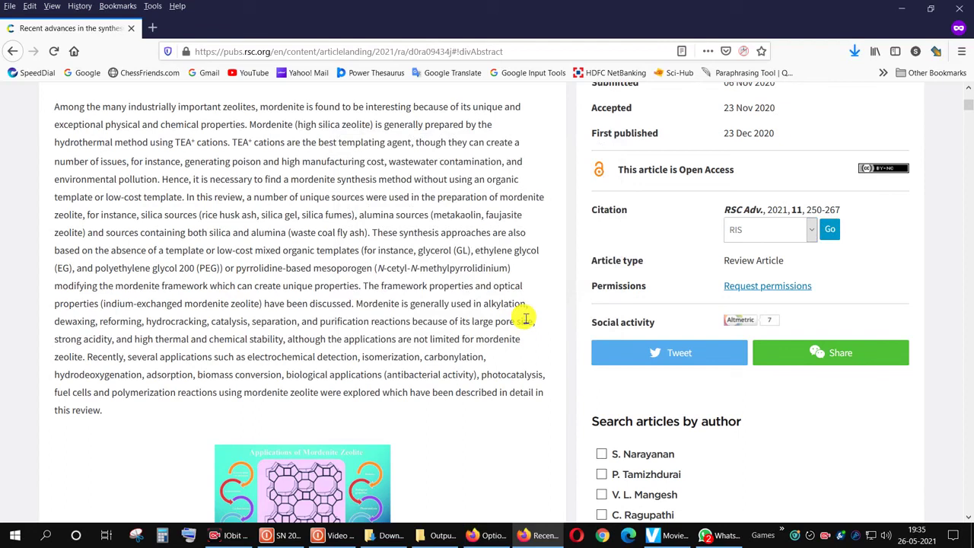
Step: Show the downloaded RSC_.ris in its folder and rename it as 3.ris
left_click(854, 51)
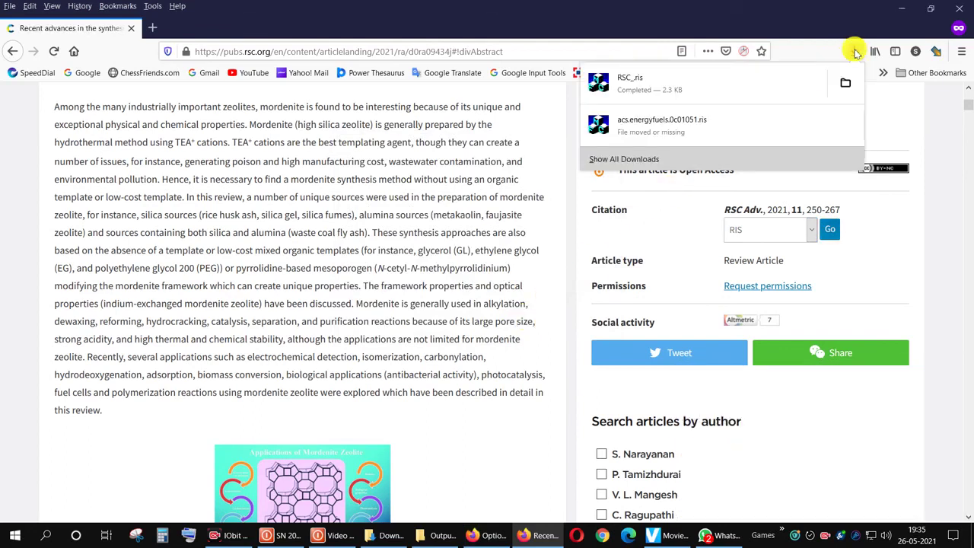
left_click(843, 82)
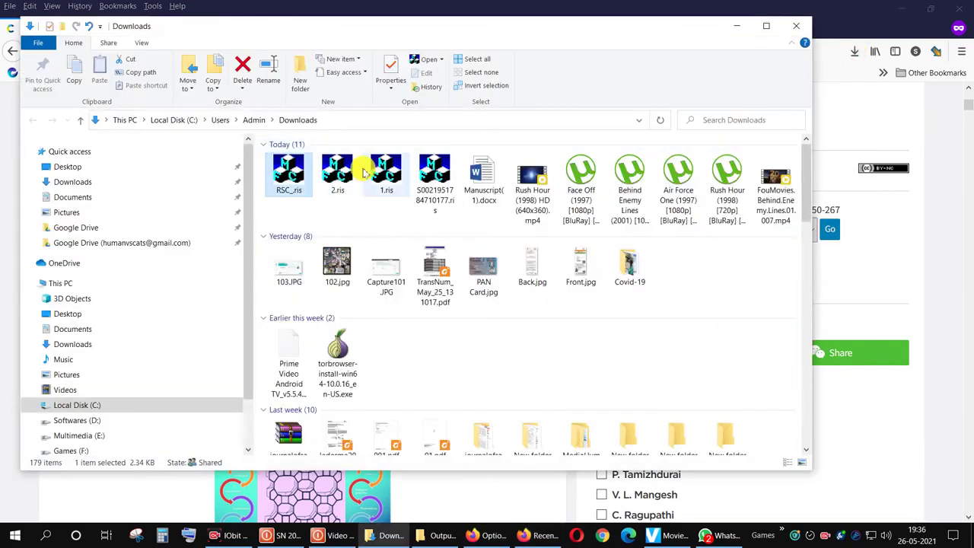
right_click(293, 177)
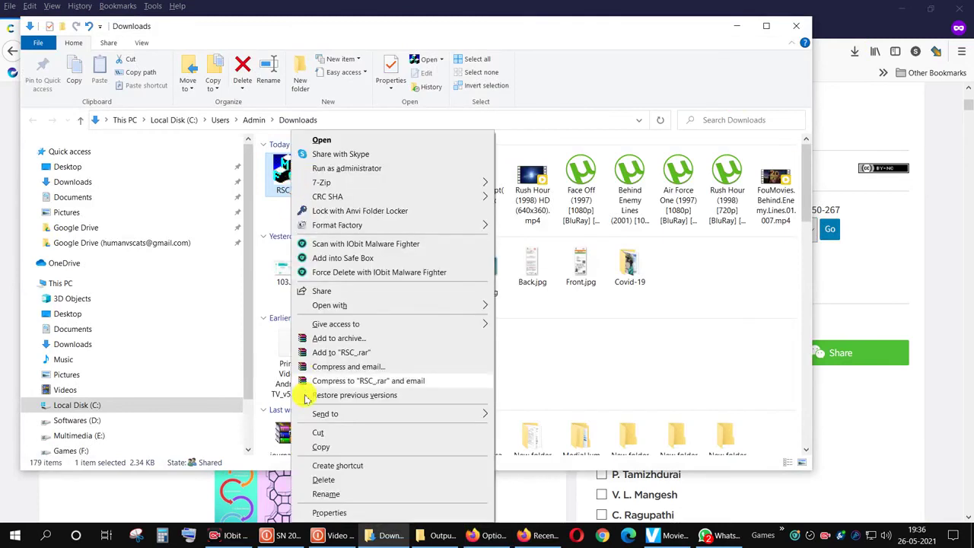
left_click(318, 496)
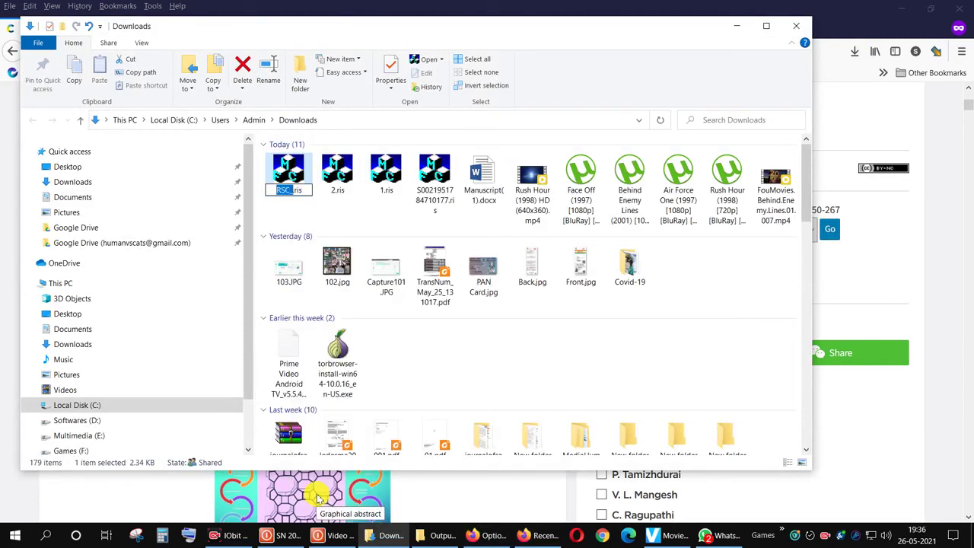
type("3")
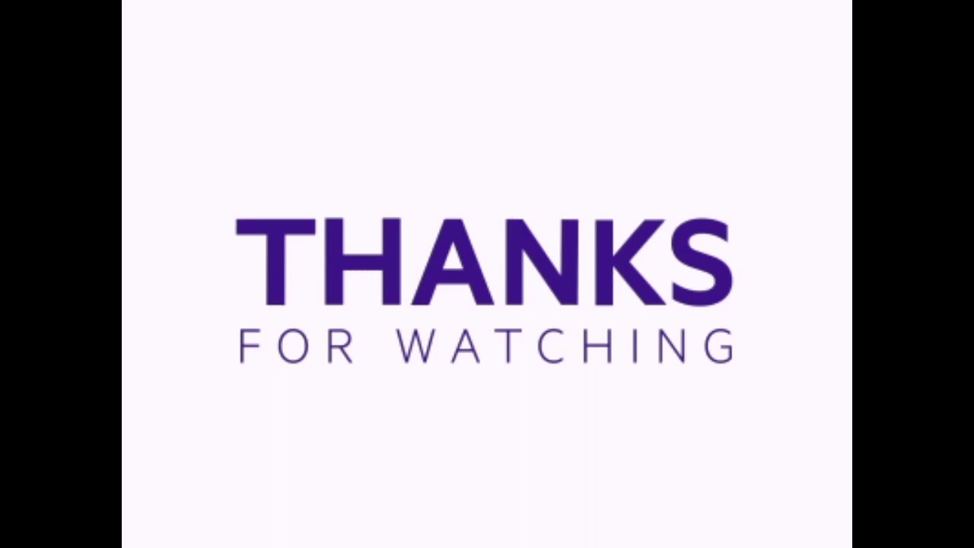